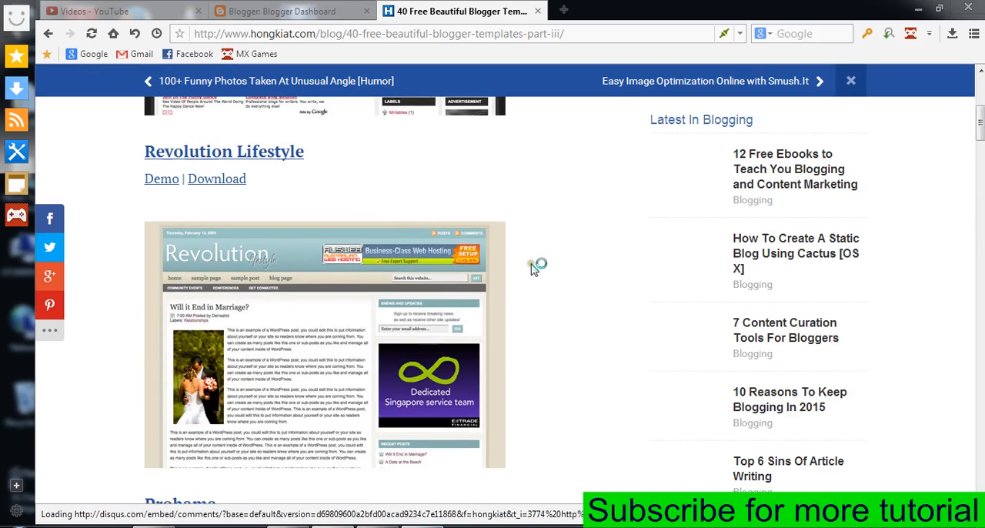
Browse the list of free Blogger templates and open the download page of the Desk Mess template.
scroll(508, 281, "down", 3)
scroll(492, 285, "down", 3)
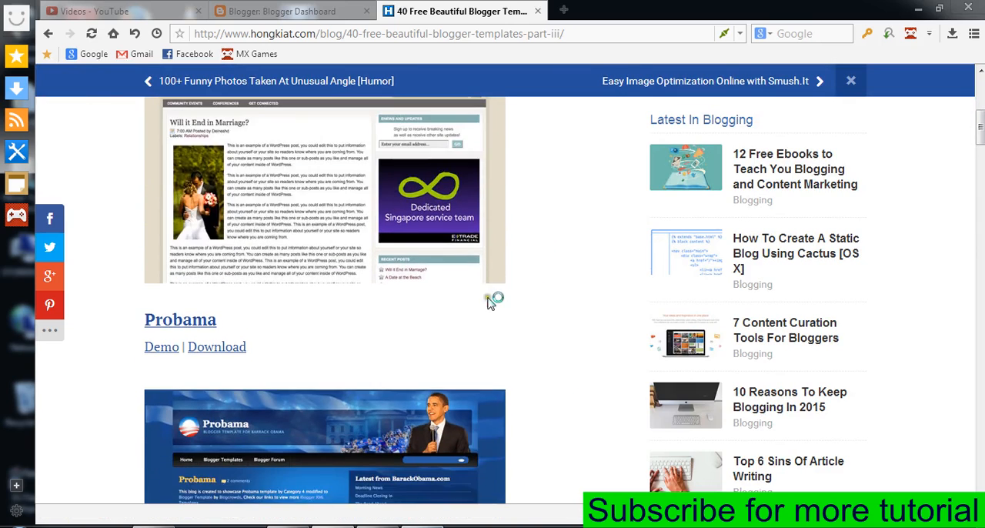
scroll(144, 382, "down", 9)
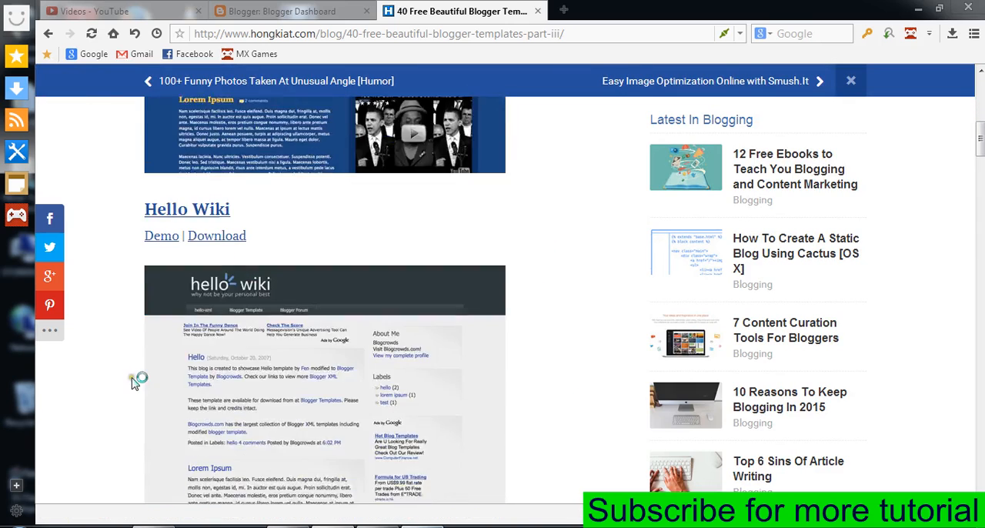
scroll(135, 382, "down", 7)
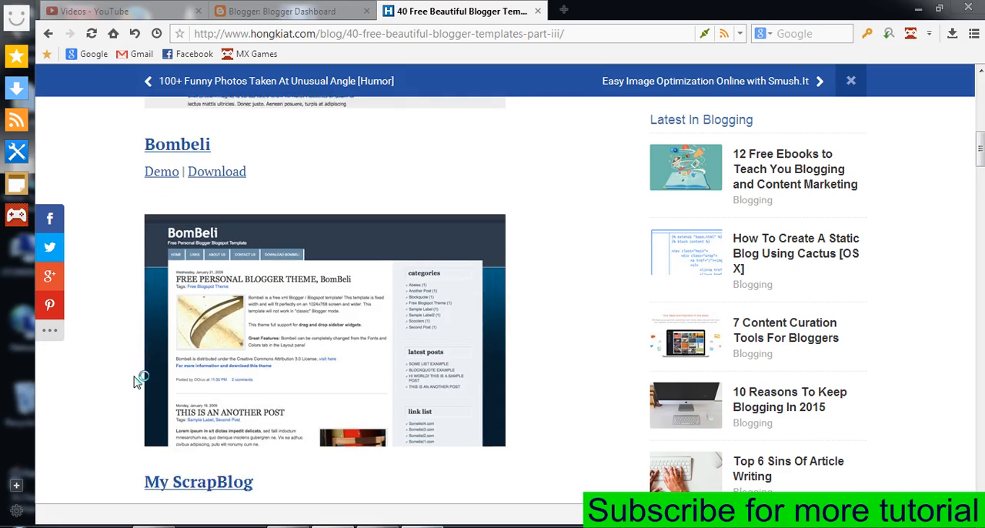
scroll(139, 378, "down", 8)
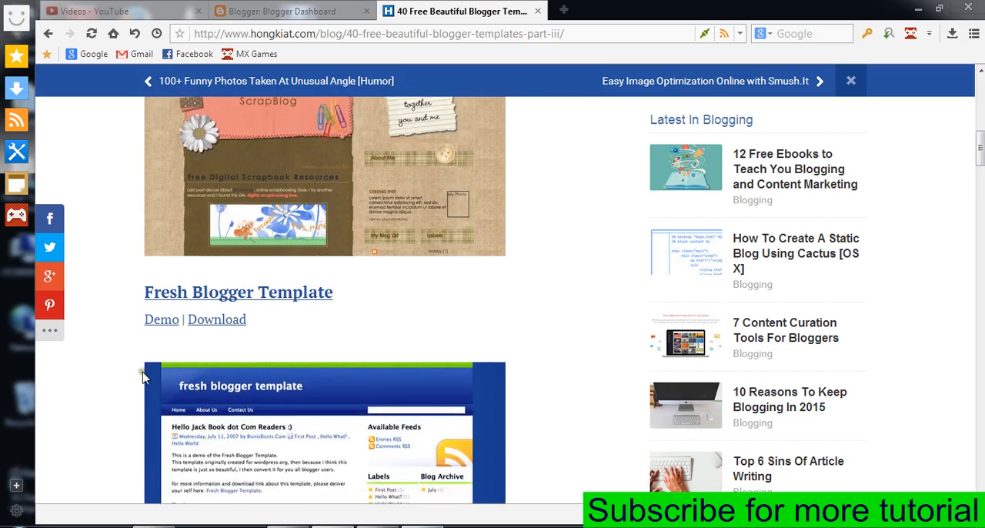
scroll(147, 378, "down", 7)
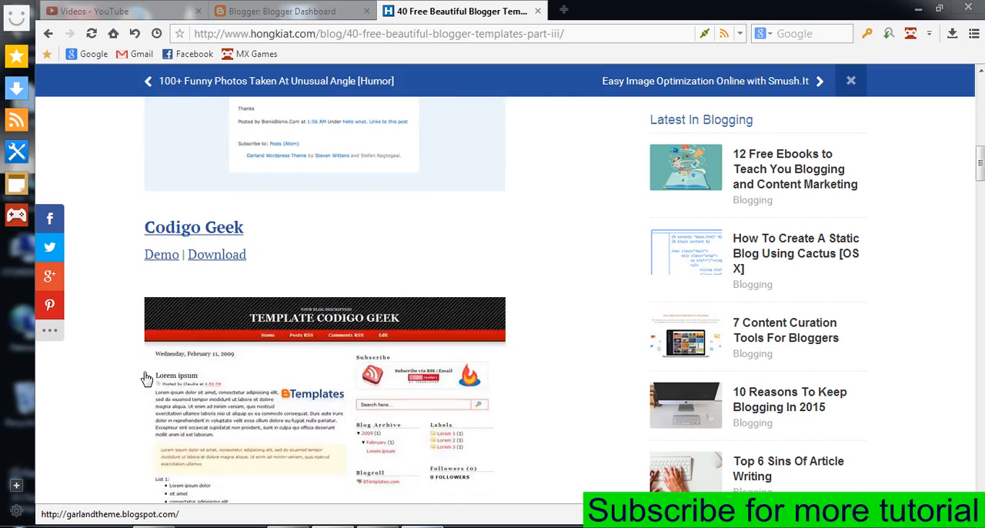
scroll(147, 380, "down", 3)
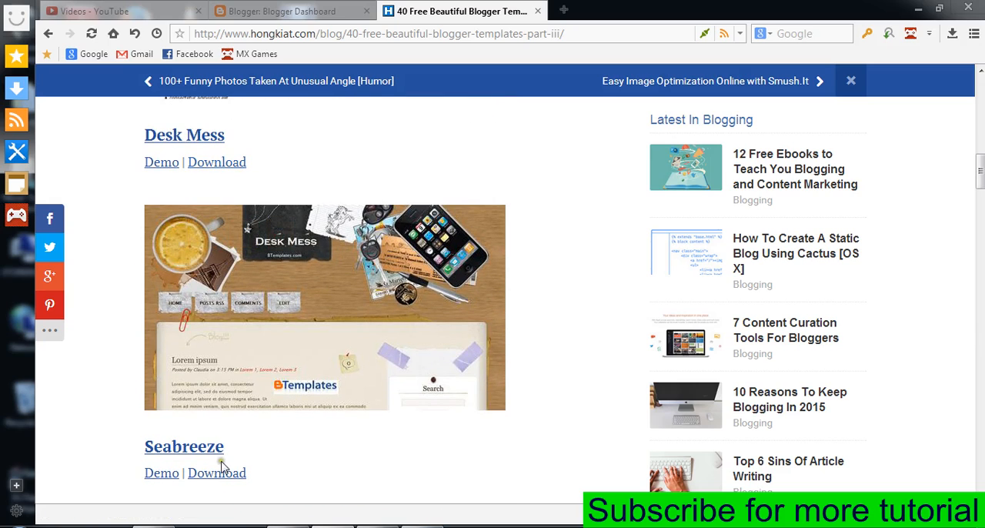
left_click(240, 168)
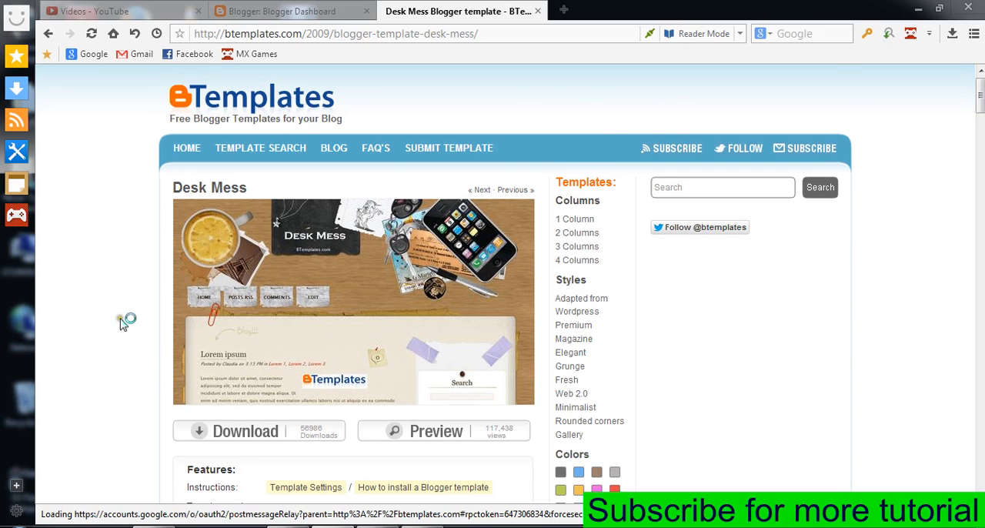
Download the Desk Mess template as Desk-Mess.zip into the template folder on drive E:.
scroll(127, 319, "down", 3)
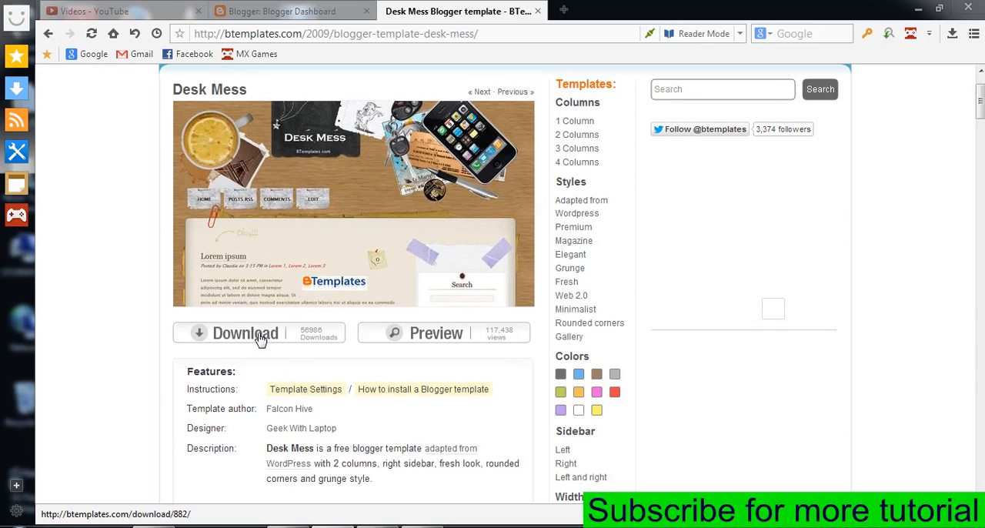
left_click(260, 335)
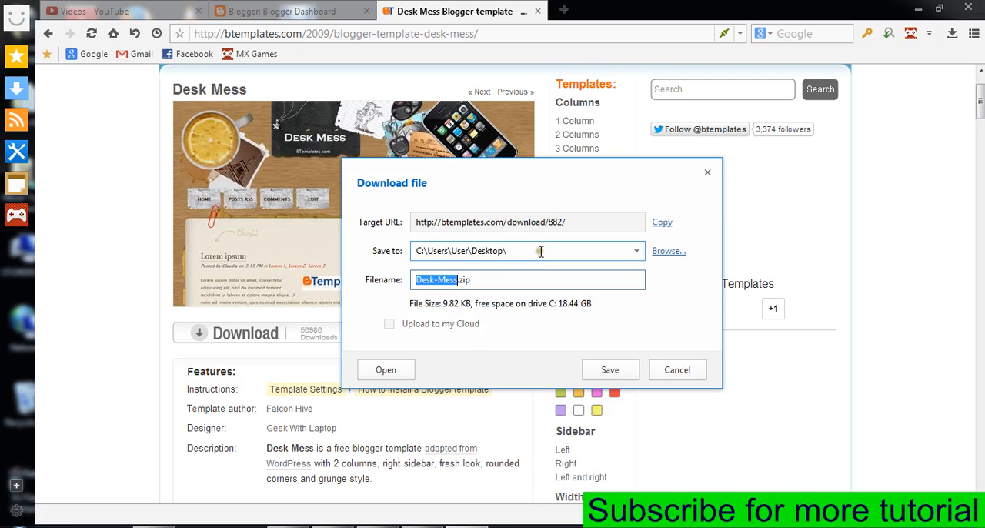
left_click(671, 256)
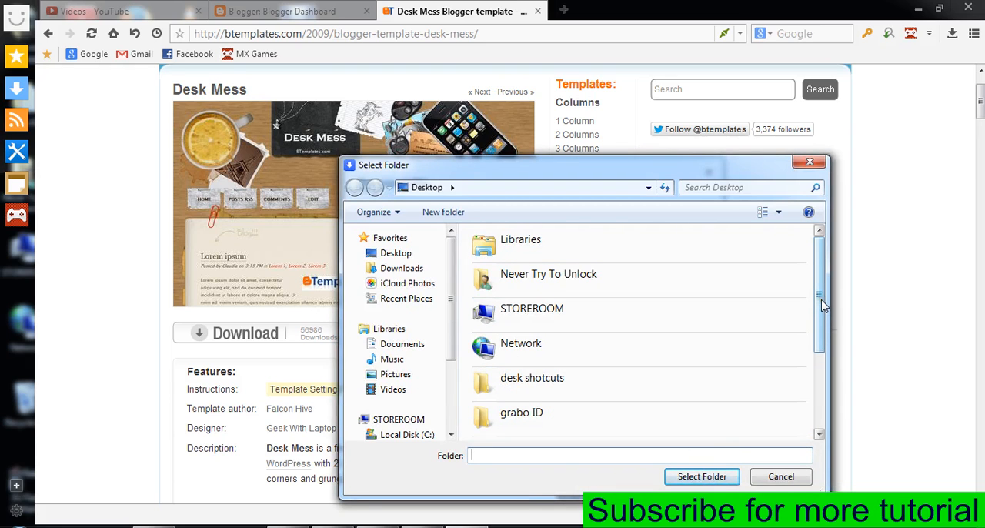
left_click_drag(822, 306, 822, 379)
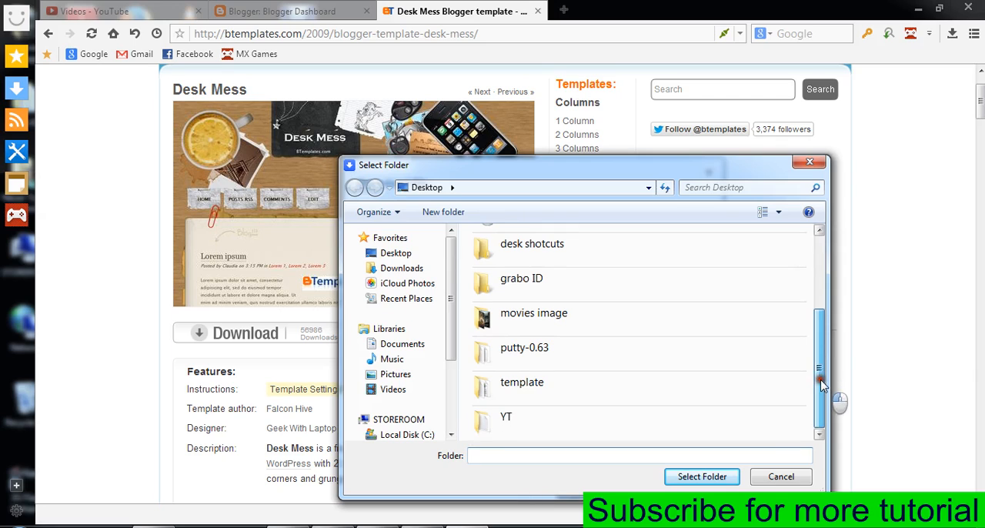
left_click(623, 393)
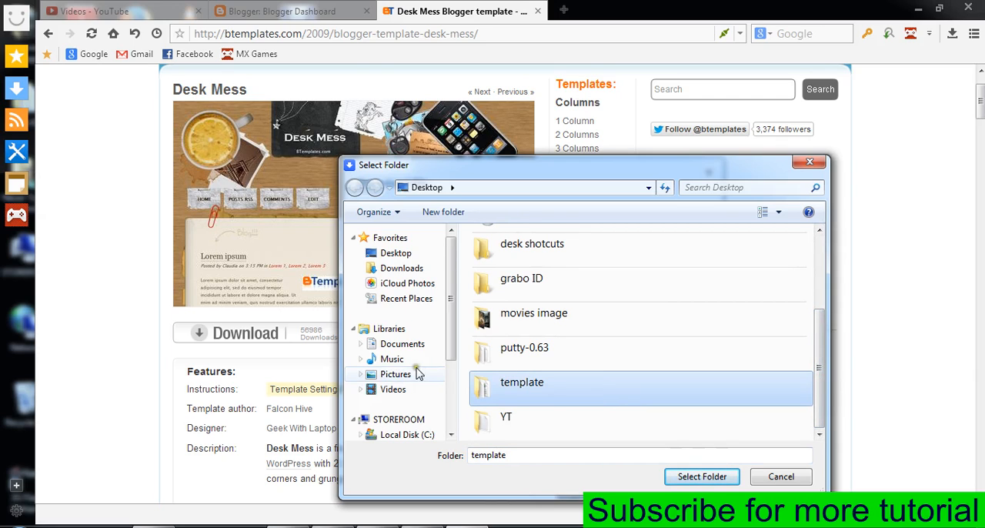
scroll(419, 371, "down", 3)
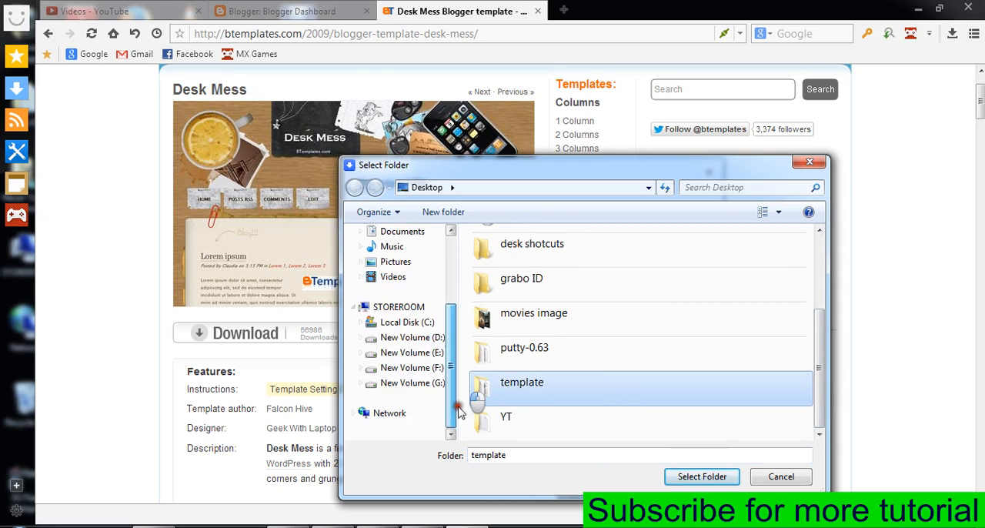
left_click(427, 367)
left_click(408, 339)
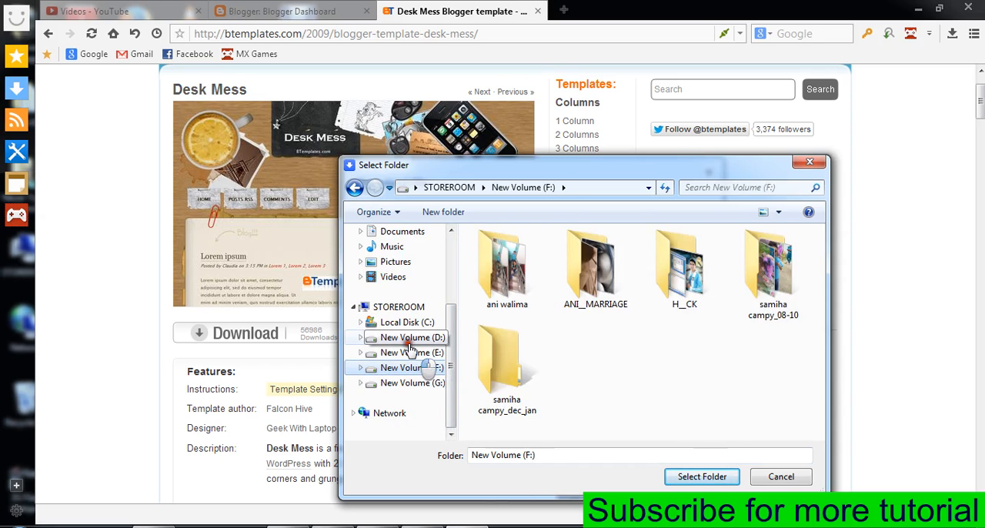
left_click(409, 352)
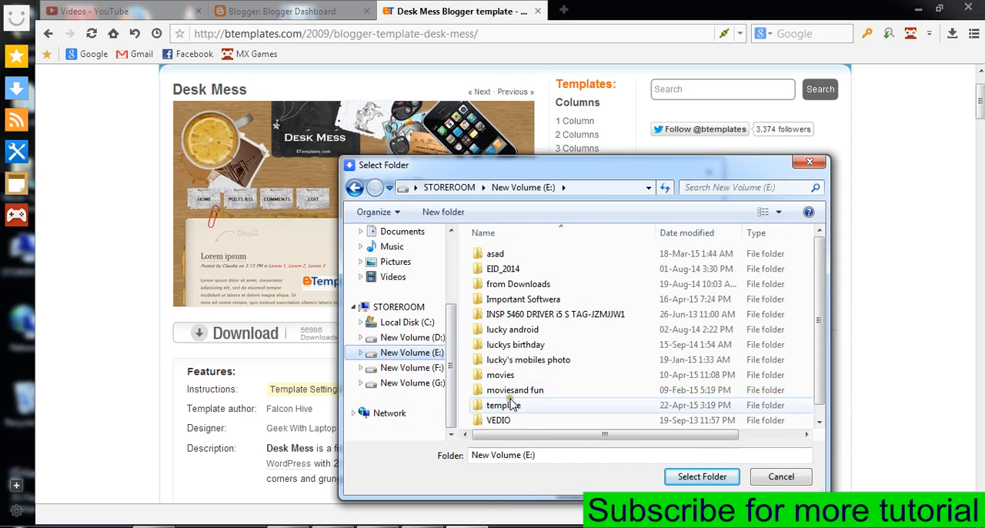
left_click(508, 405)
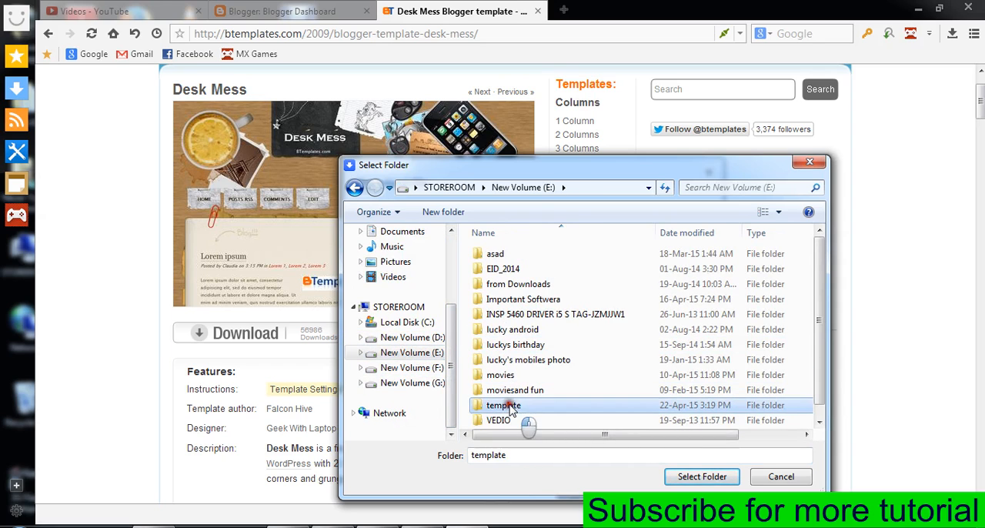
left_click(682, 478)
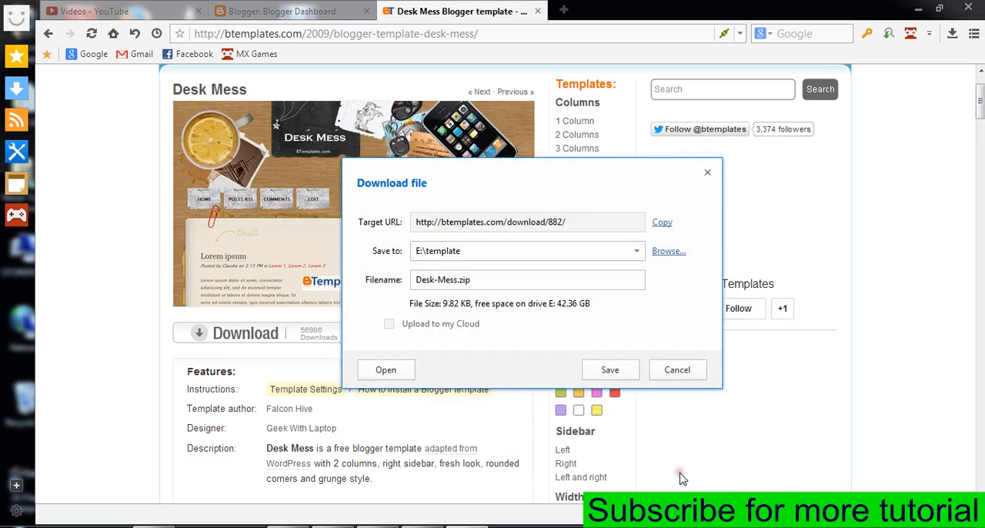
left_click(610, 377)
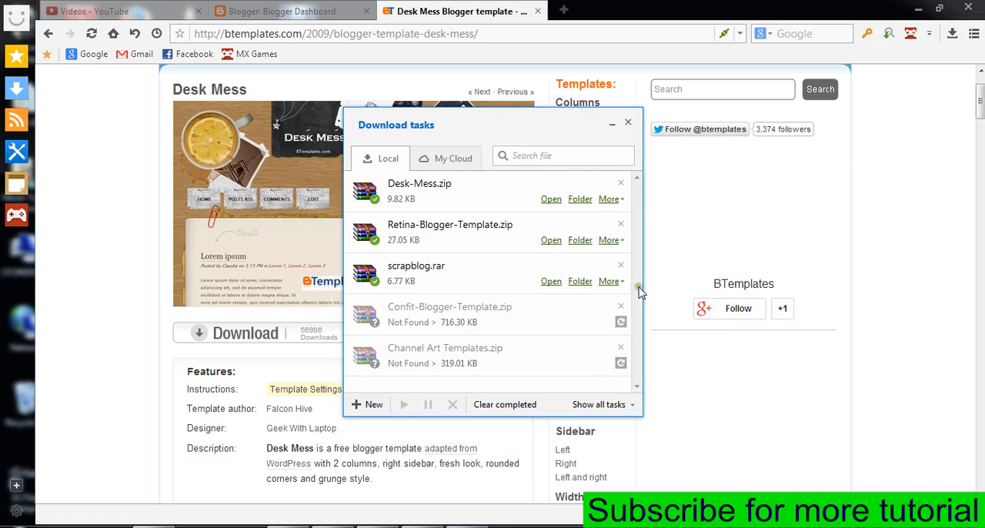
Open the downloaded Desk-Mess.zip in WinRAR, extract it to the template folder on drive E:, and close the archive.
left_click(559, 204)
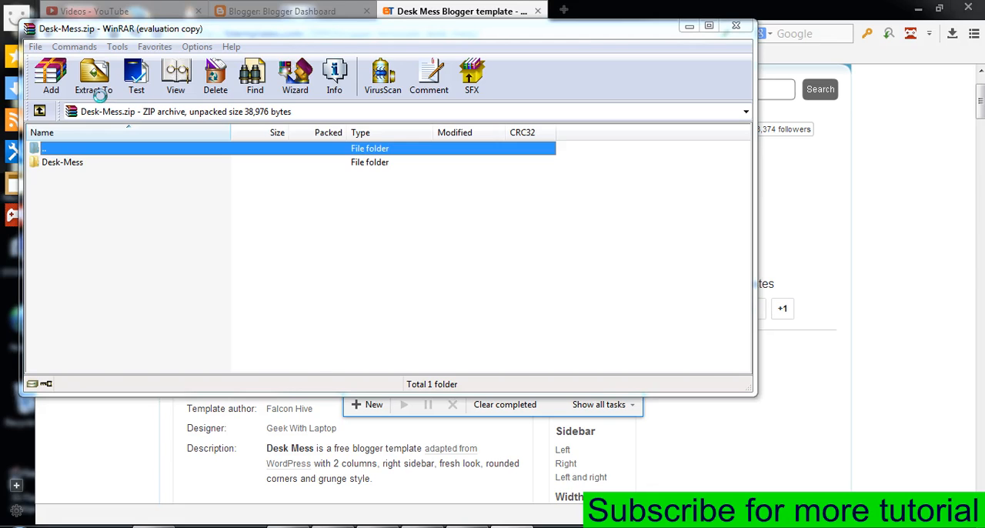
left_click(96, 85)
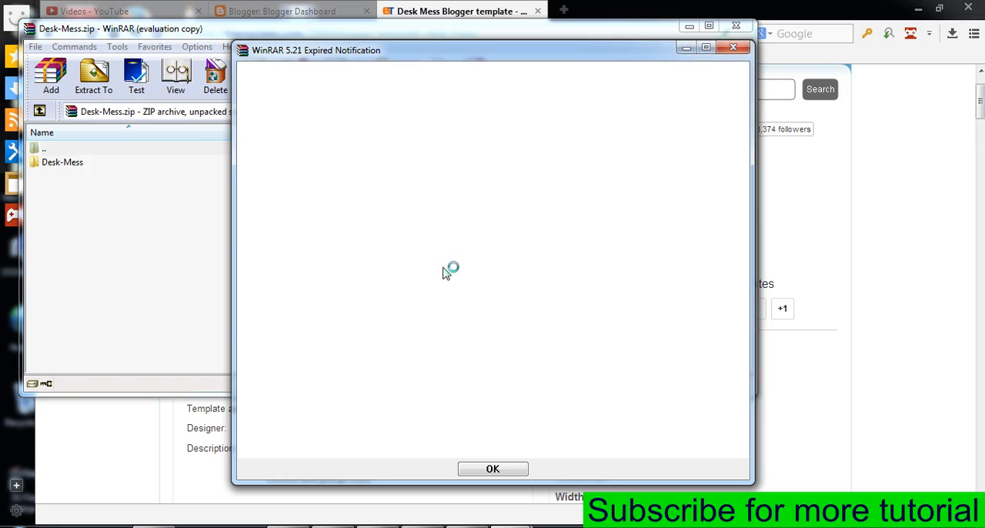
key("Return")
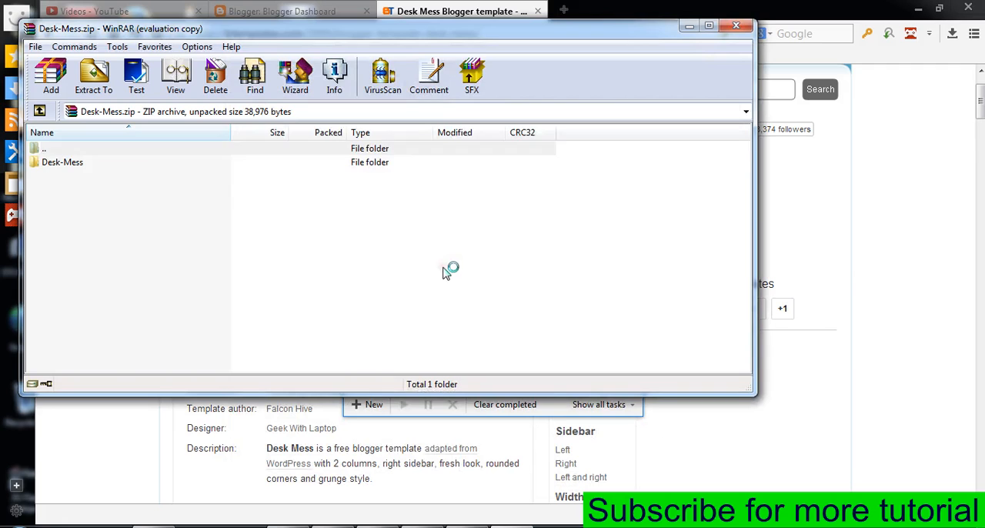
left_click(93, 77)
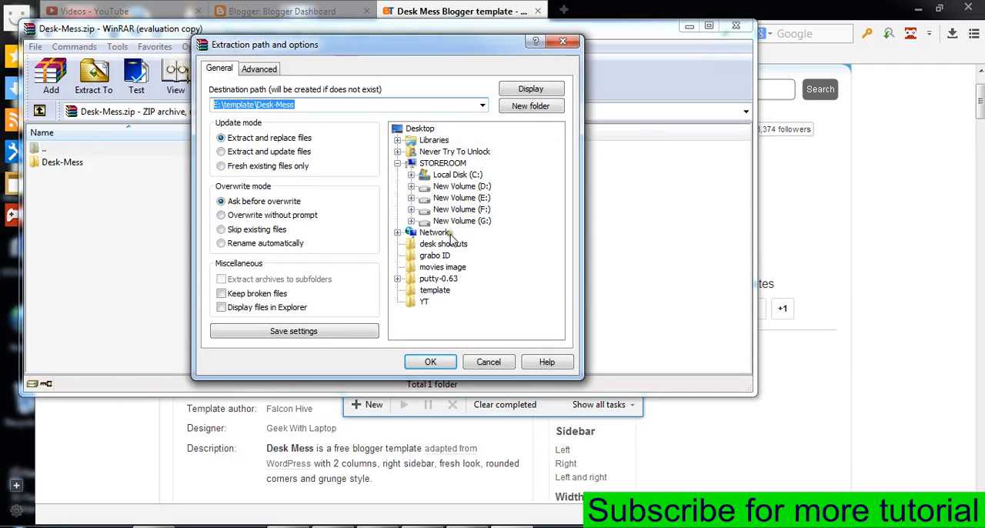
left_click(411, 197)
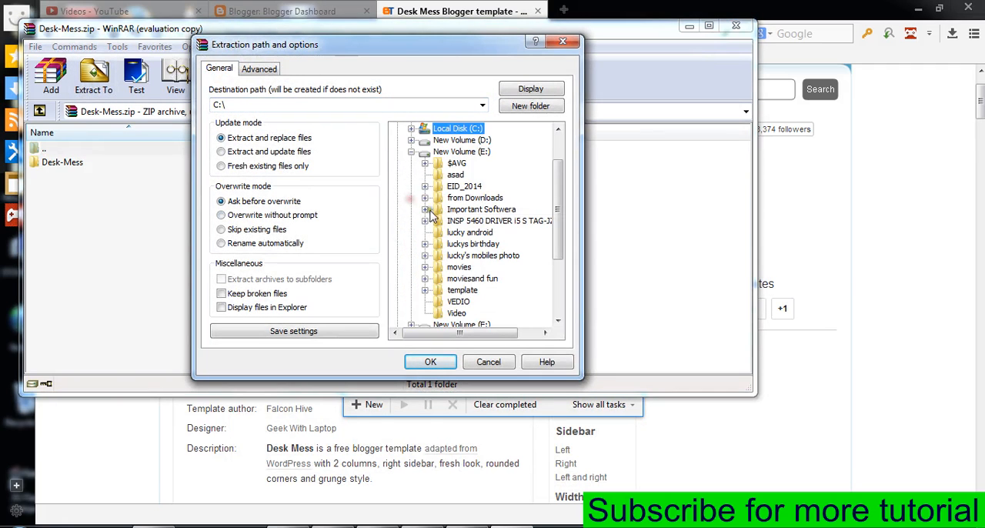
left_click(461, 290)
left_click(430, 362)
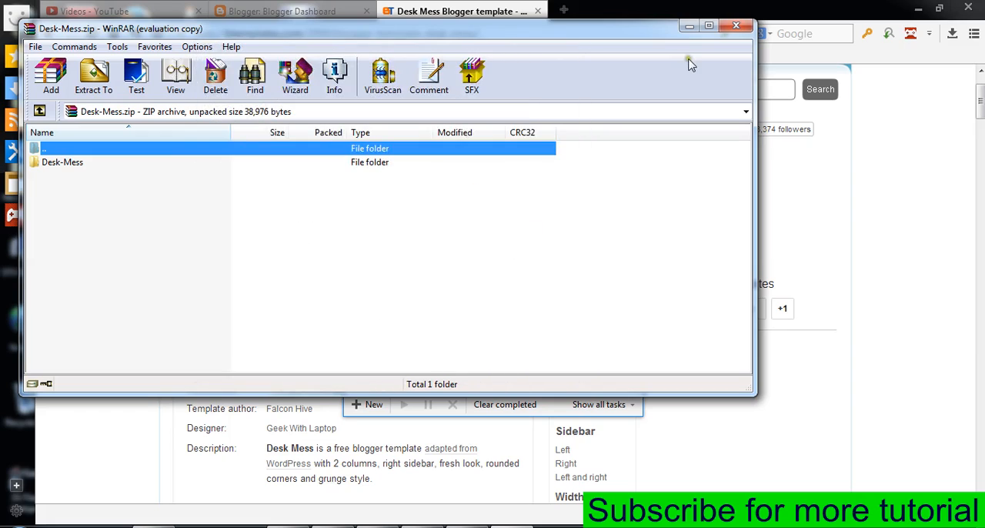
left_click(737, 26)
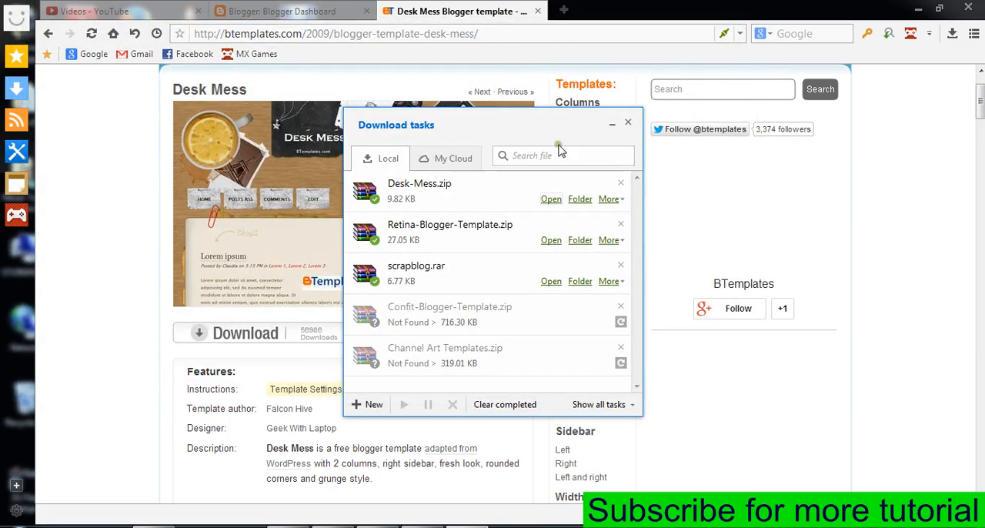
Go to the extracted Desk-Mess folder inside the template folder on drive E: and check the Desk-Mess XML file.
left_click(630, 124)
left_click(918, 9)
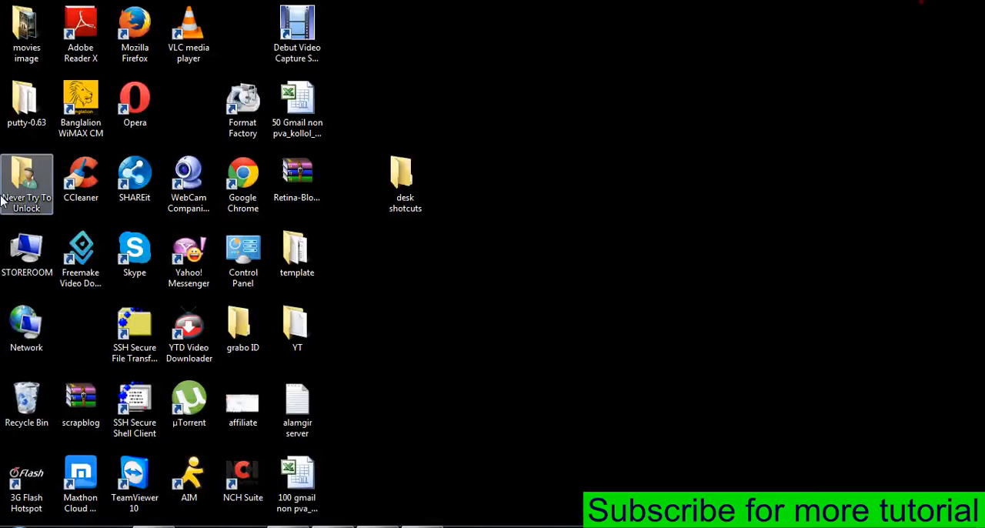
double_click(27, 252)
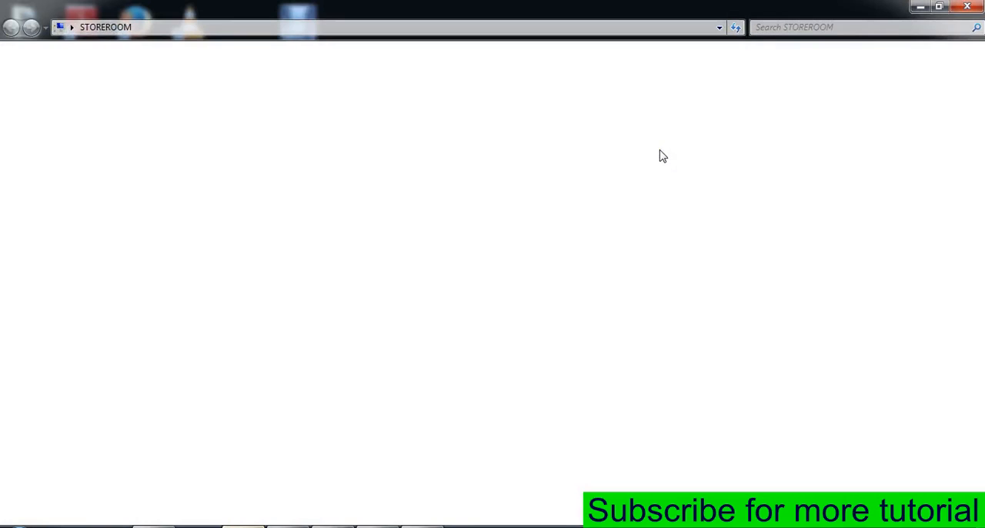
left_click(574, 98)
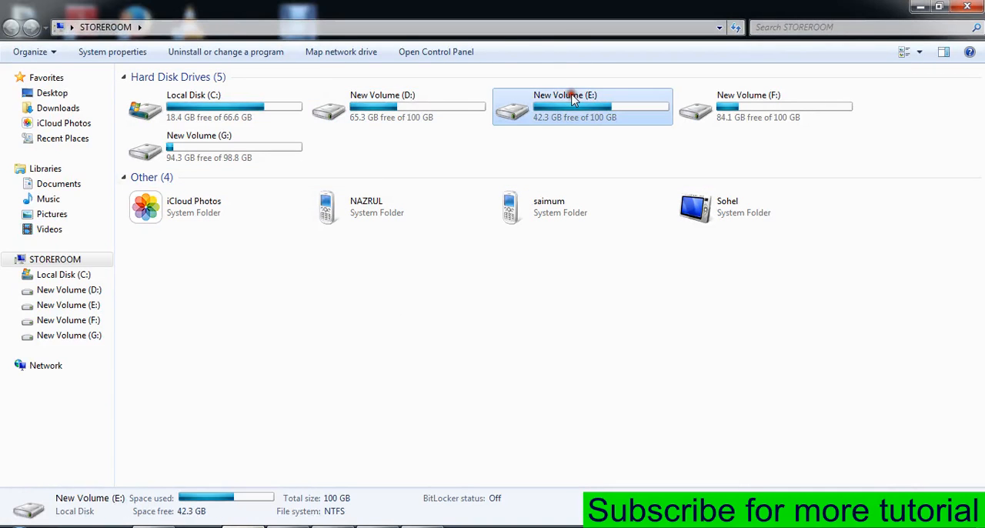
double_click(574, 99)
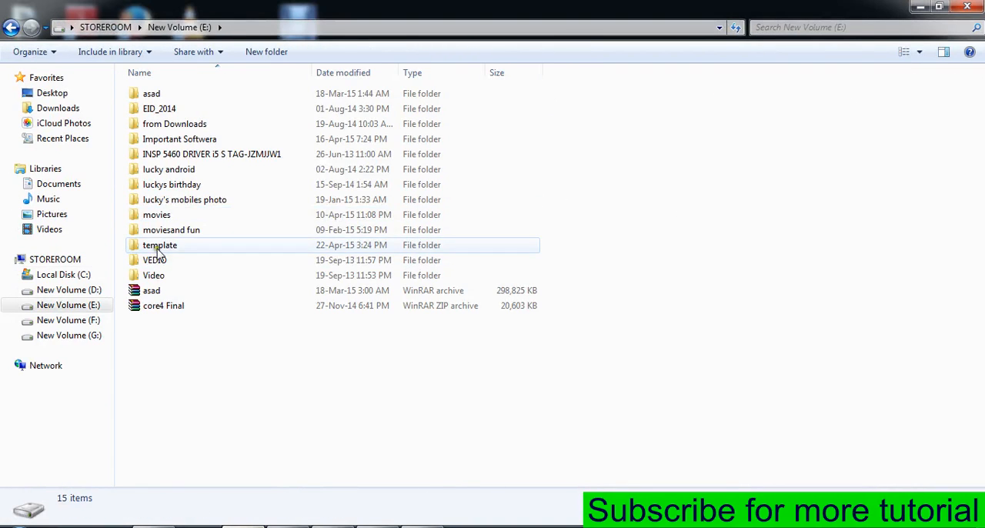
double_click(154, 243)
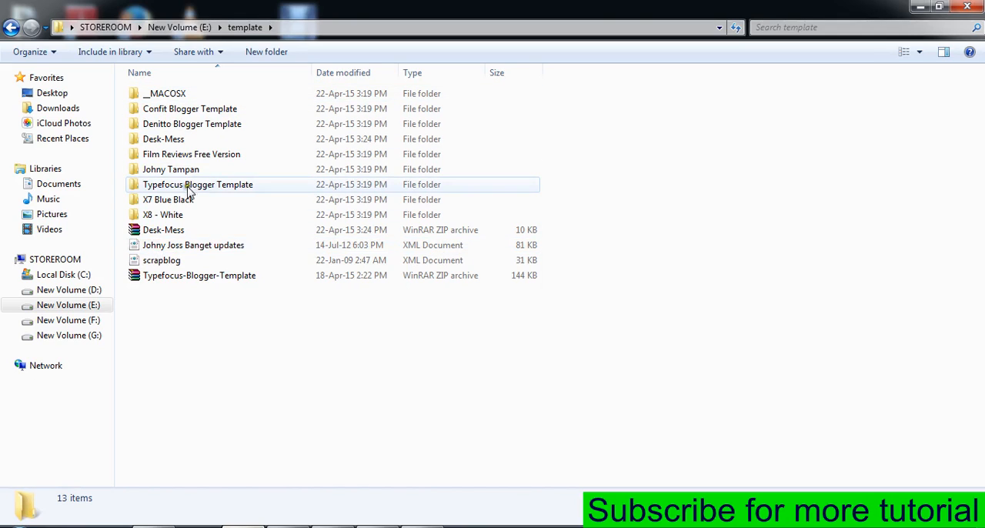
double_click(182, 143)
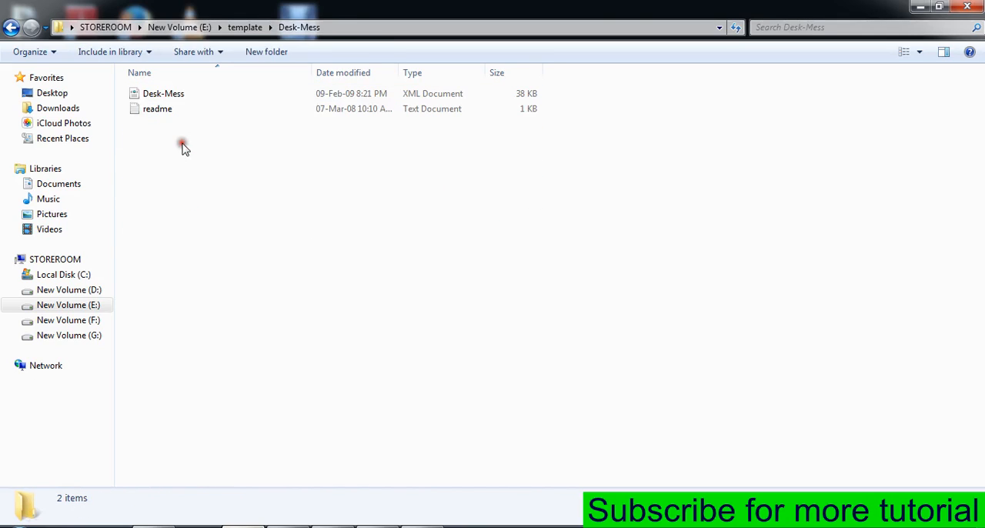
left_click(186, 96)
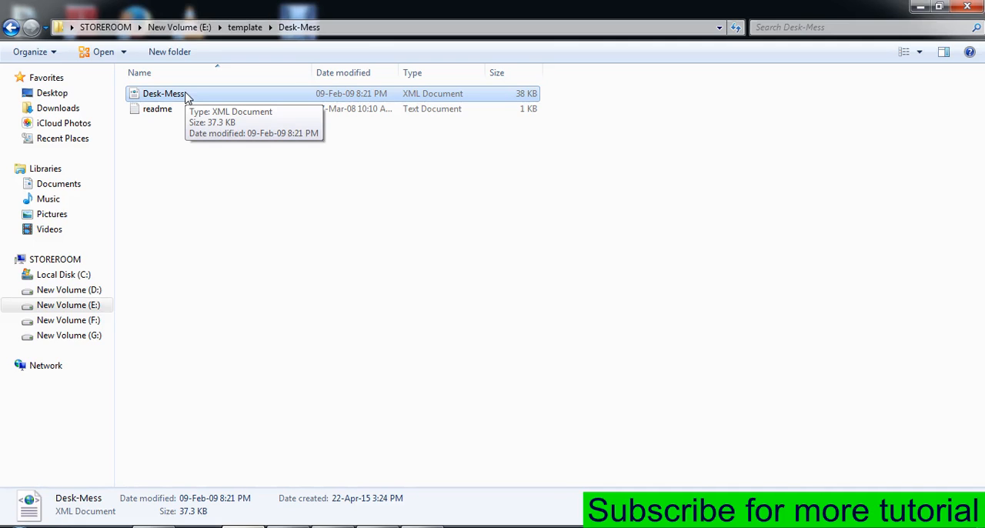
Switch back to the browser, close the Desk Mess template page, and open the "movie download site" blog from the Blogger dashboard.
left_click(229, 254)
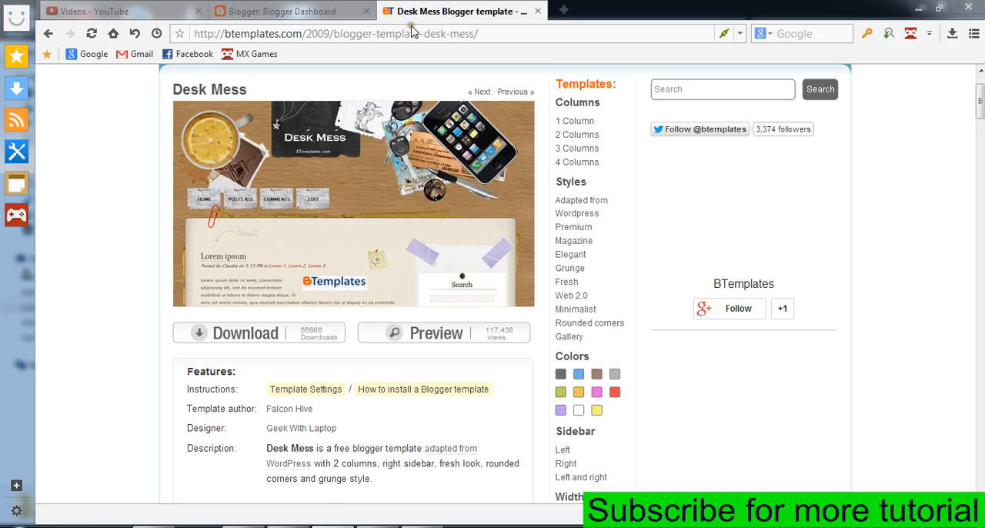
left_click(537, 11)
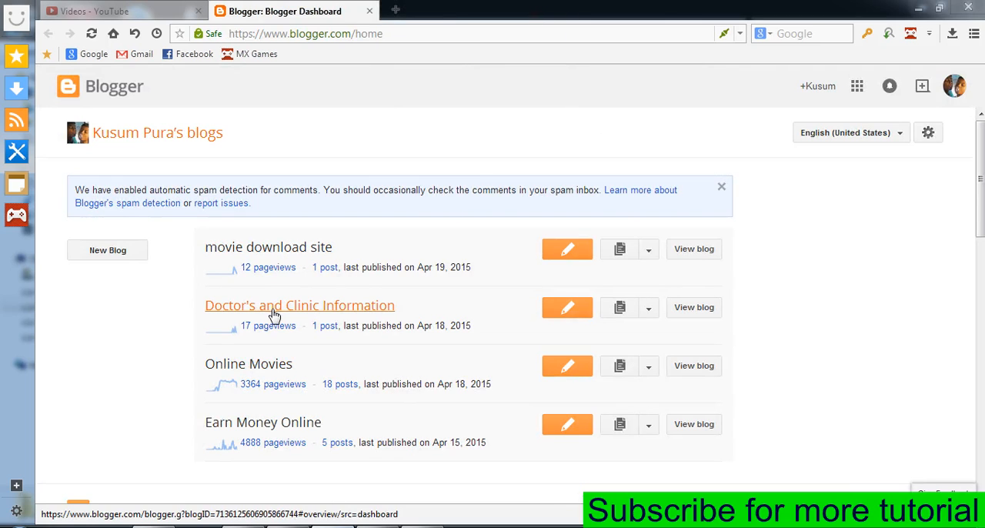
left_click(300, 248)
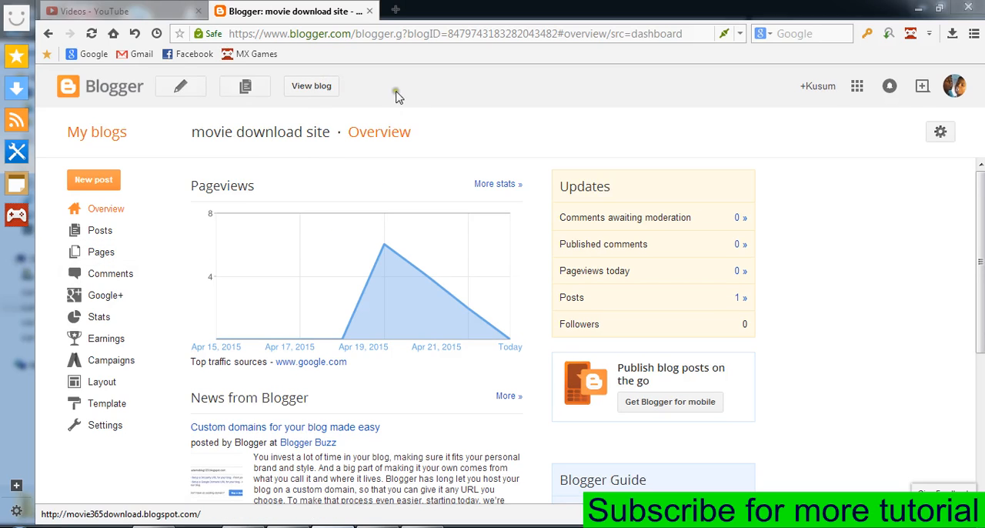
View the live movie download site blog from top to footer with its current template, and return to the Blogger dashboard.
left_click(321, 90)
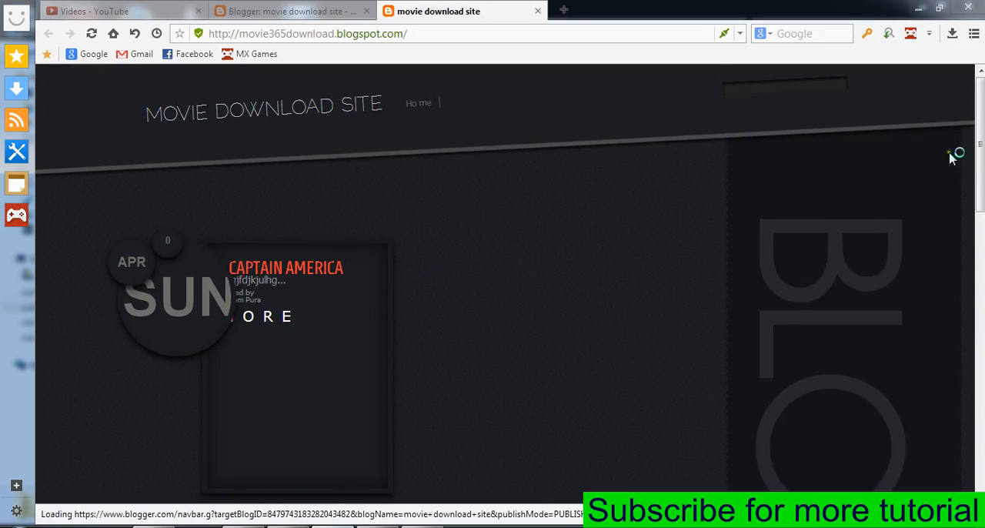
scroll(978, 146, "down", 10)
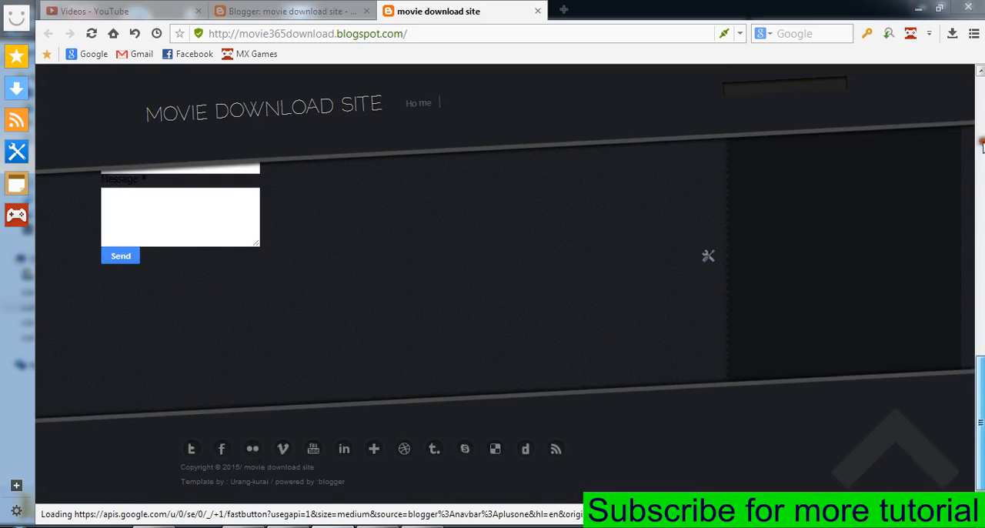
scroll(982, 127, "up", 10)
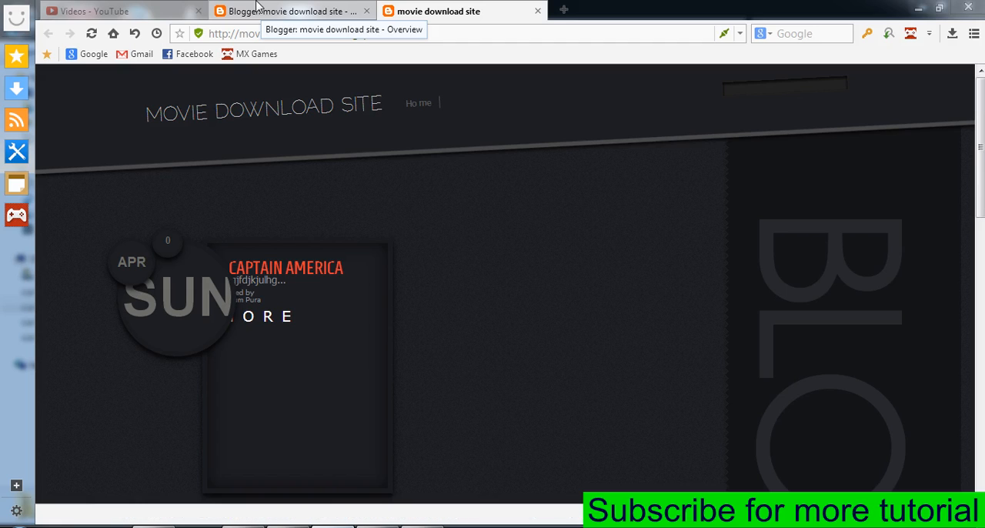
left_click(258, 6)
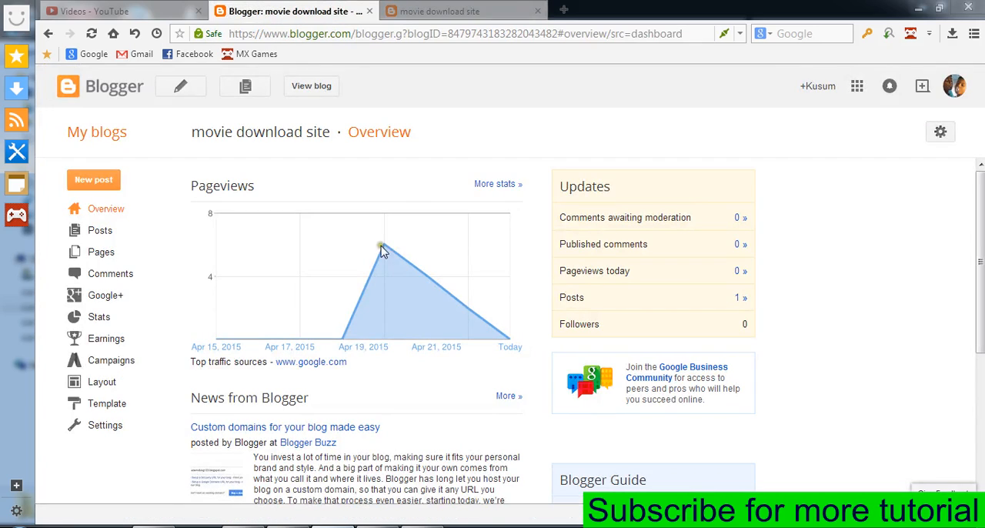
Restore the blog's template by uploading Desk-Mess.xml from the template\Desk-Mess folder on drive E:.
left_click(124, 405)
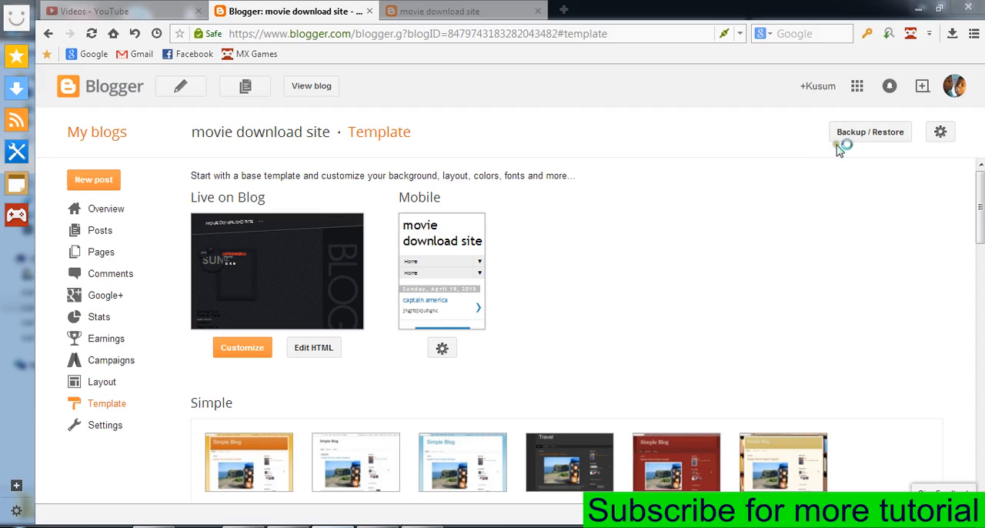
left_click(878, 135)
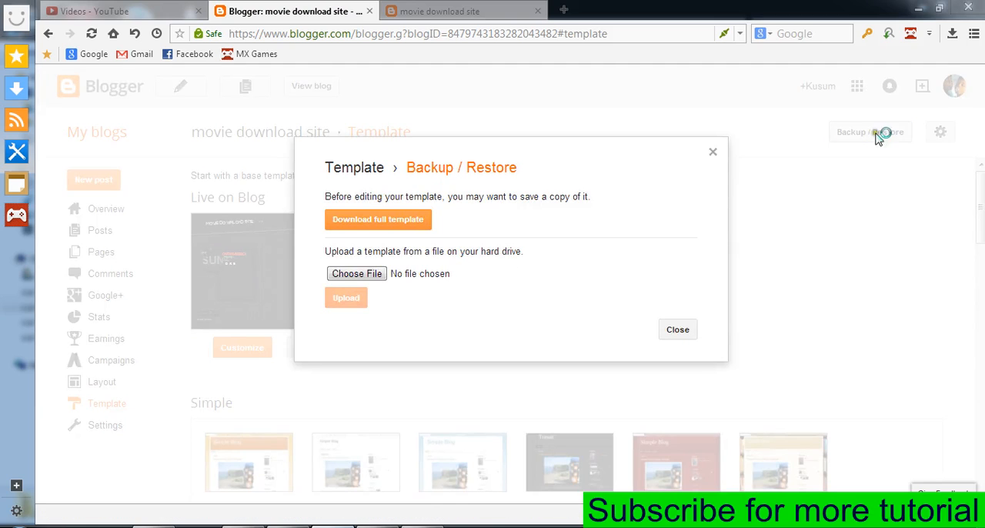
left_click(343, 275)
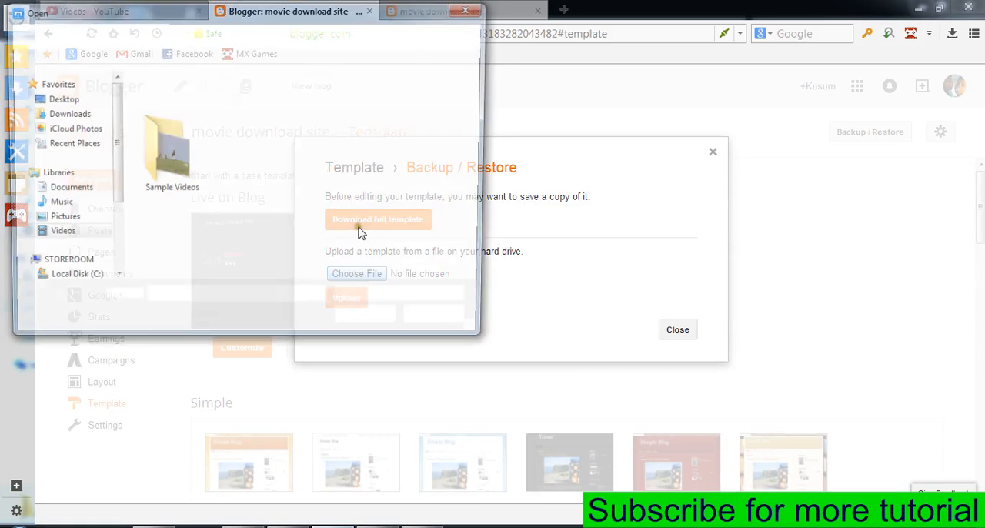
left_click_drag(115, 169, 115, 236)
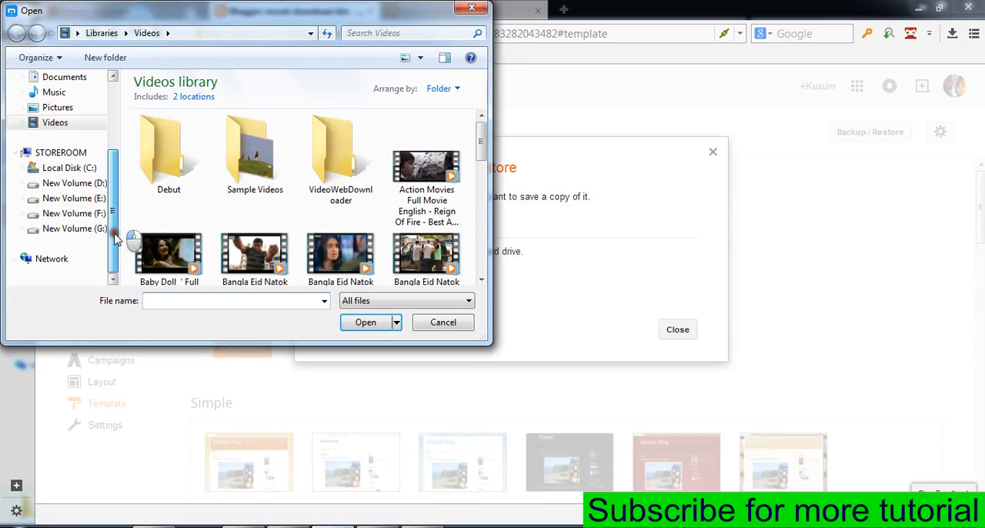
left_click(74, 200)
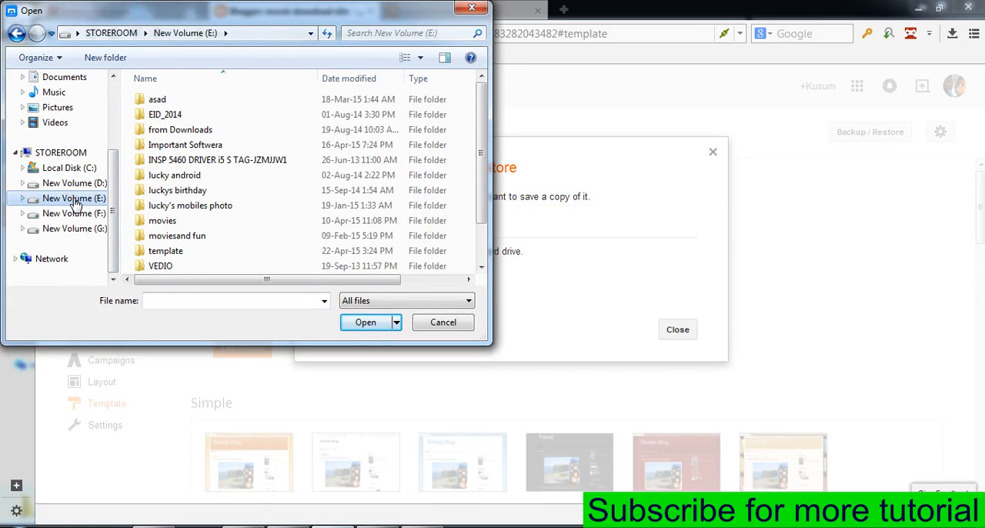
double_click(183, 252)
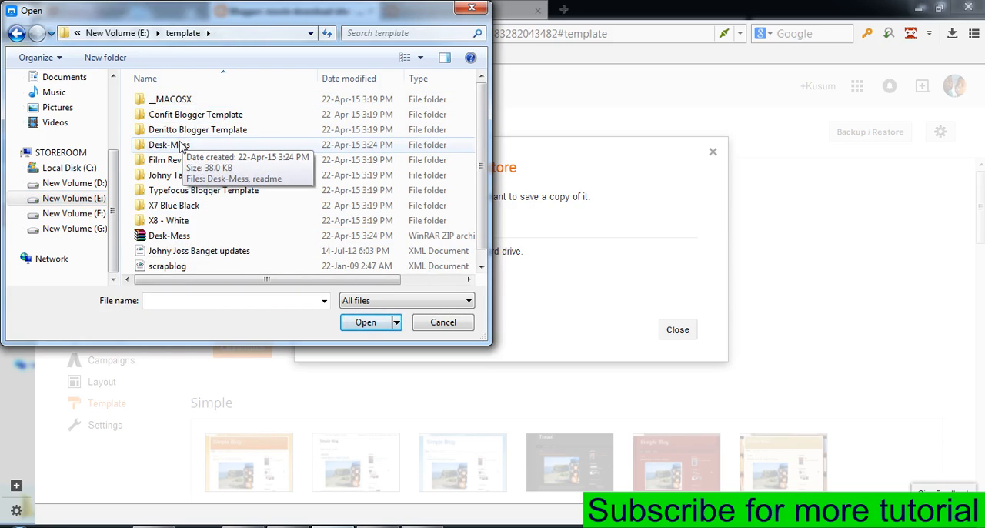
double_click(178, 145)
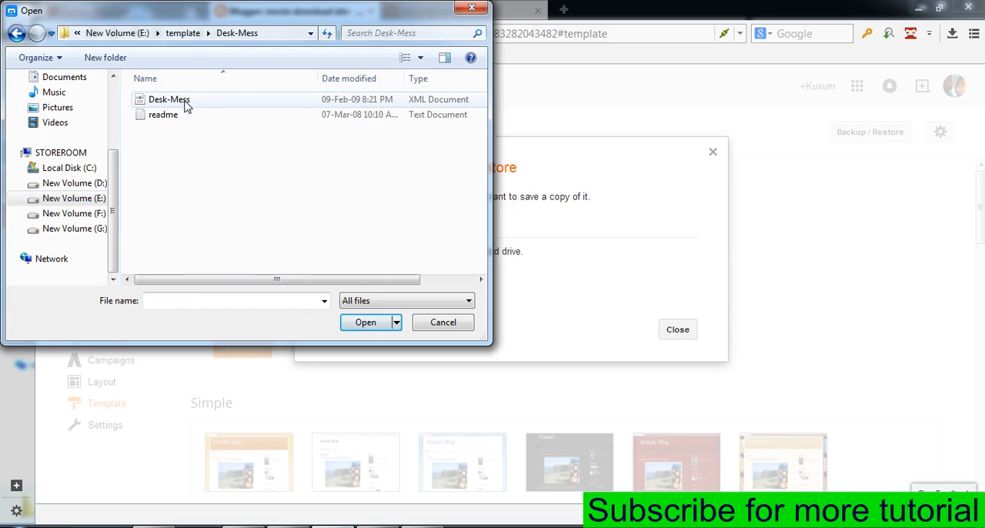
left_click(185, 104)
left_click(361, 323)
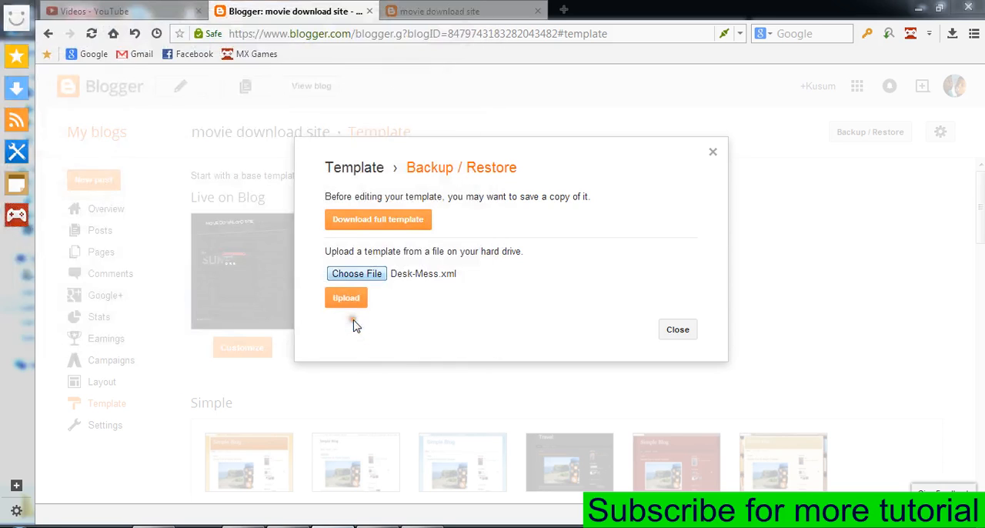
left_click(340, 300)
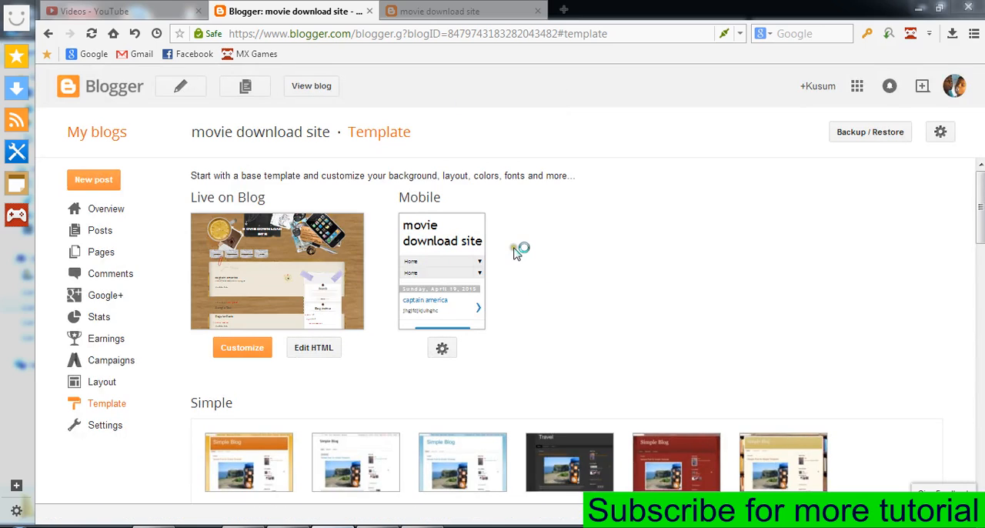
View the live blog with the Desk Mess template, compare it with the previously opened dark version, and return to the template page.
left_click(318, 88)
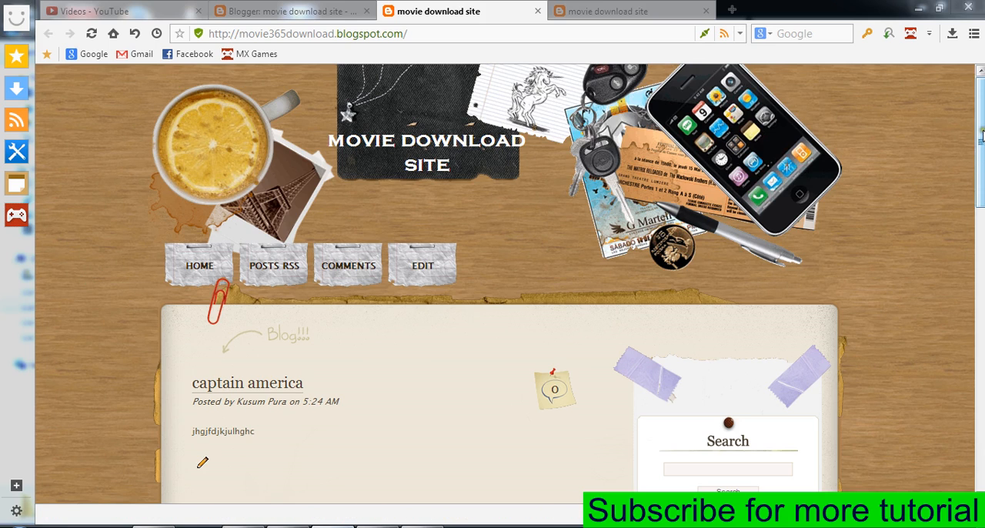
mouse_move(982, 136)
left_mouse_down()
mouse_move(981, 428)
mouse_move(982, 142)
left_mouse_up()
left_click(615, 11)
scroll(524, 285, "down", 15)
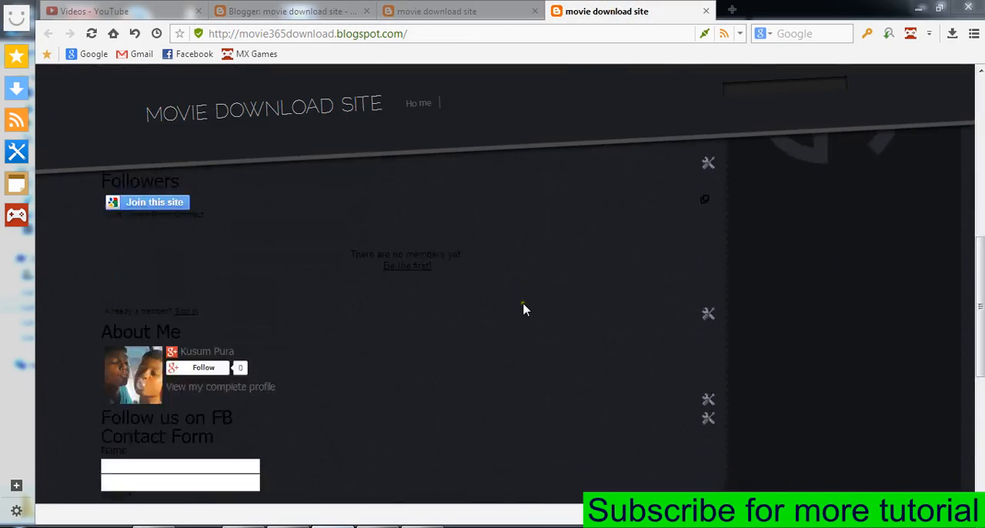
left_click(409, 8)
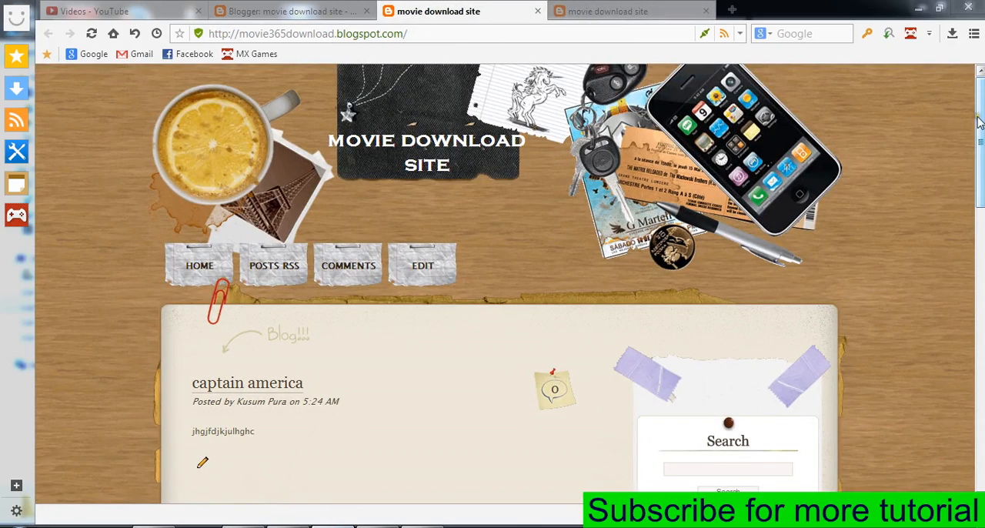
left_click_drag(981, 118, 980, 77)
left_click(322, 9)
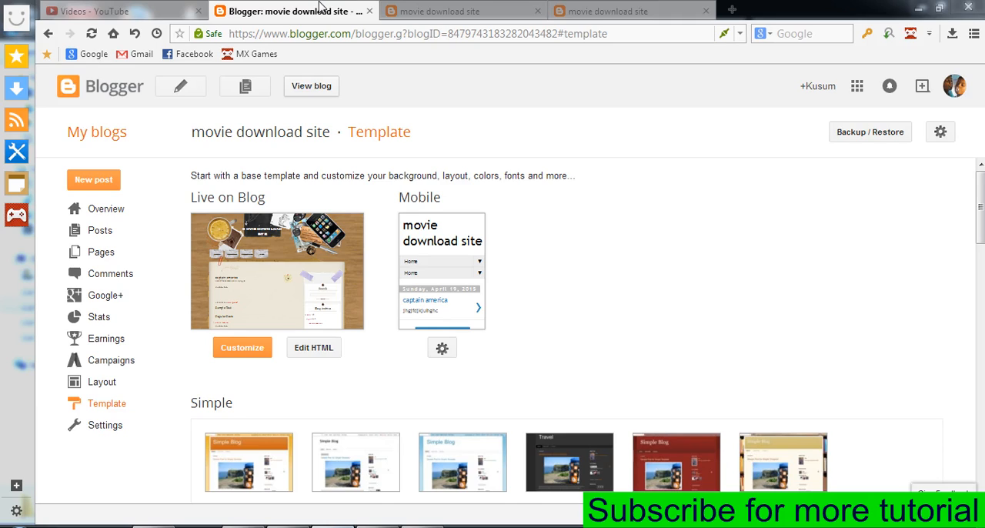
Open the Template Designer for the live template and review its Background, Adjust widths and Layout settings.
left_click(121, 390)
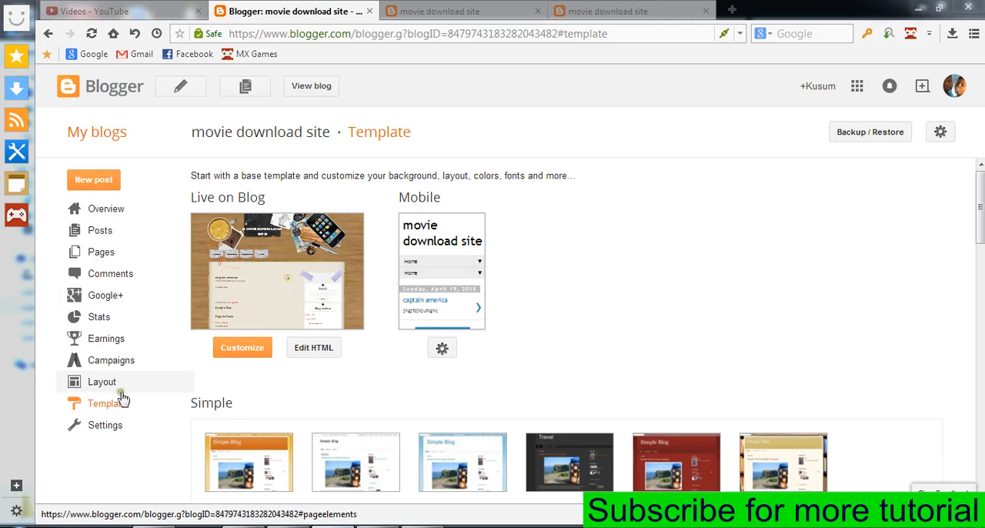
left_click(242, 349)
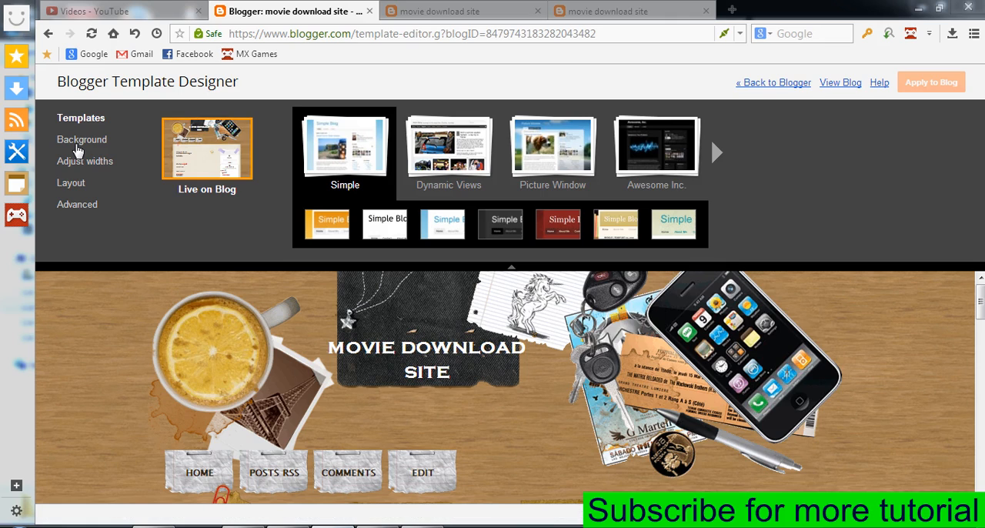
left_click(77, 147)
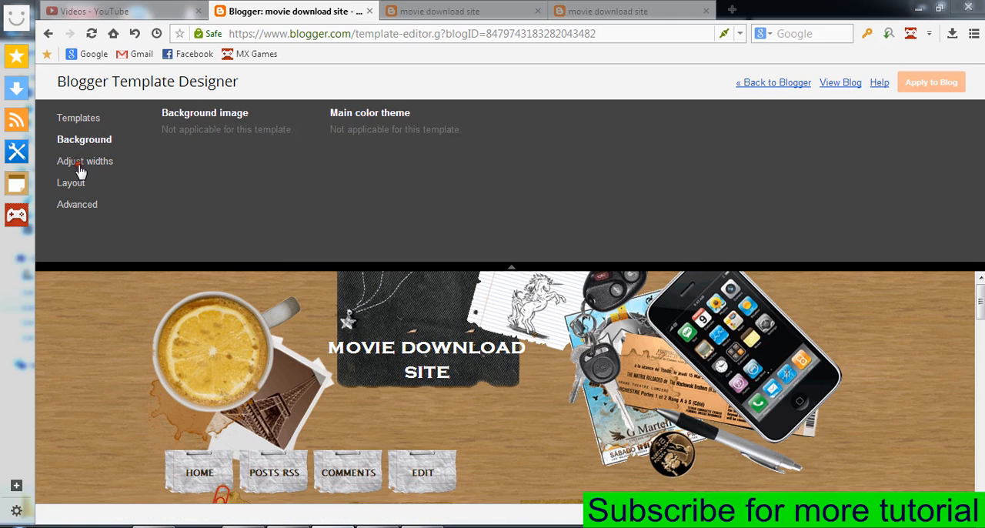
left_click(66, 173)
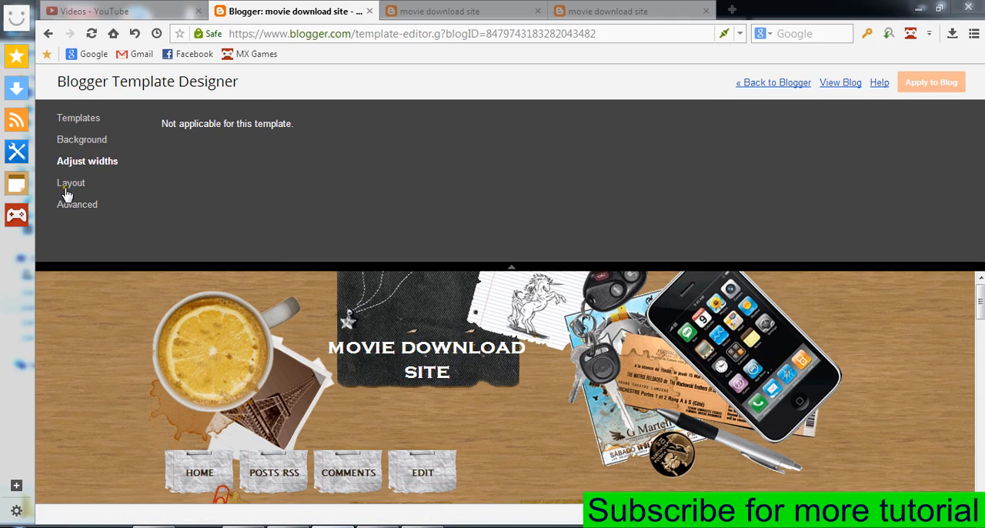
left_click(66, 191)
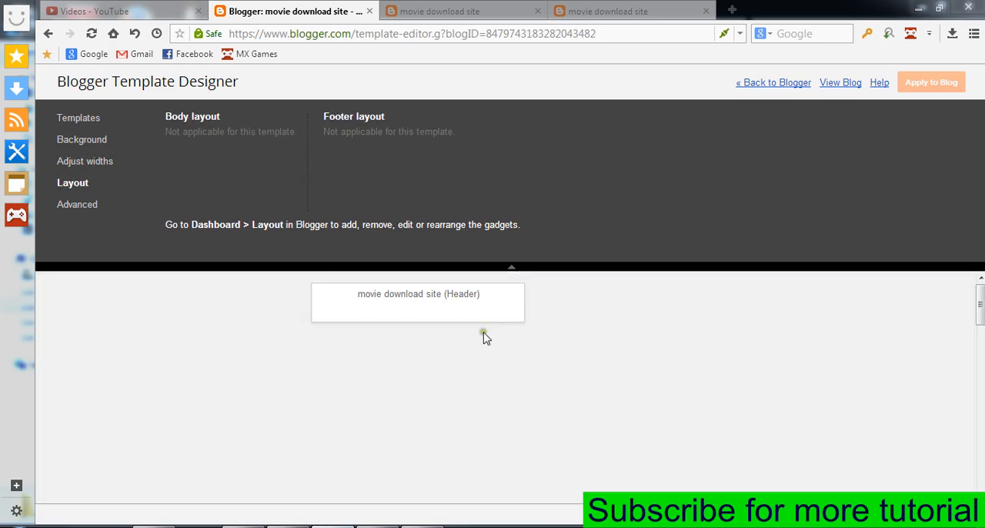
left_click_drag(980, 309, 981, 390)
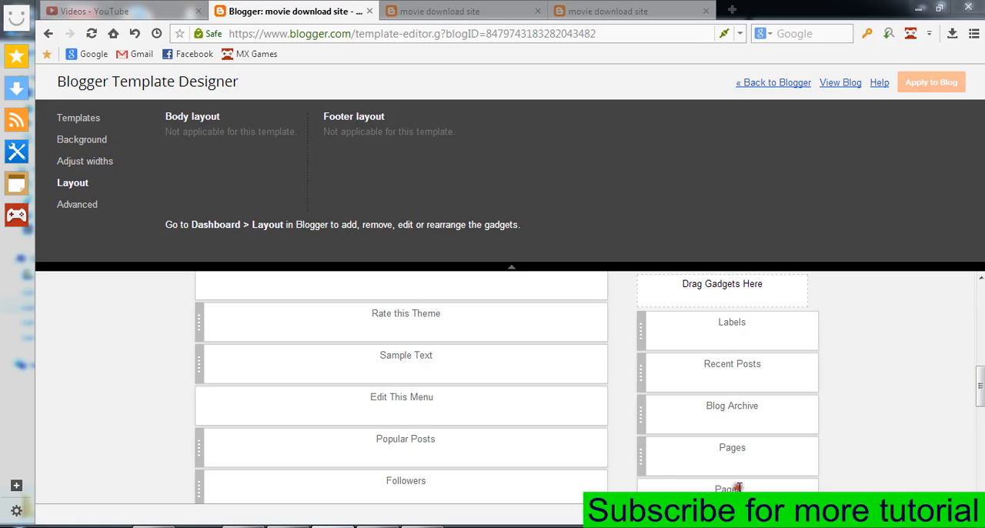
Open the Advanced settings and place the cursor in the empty custom CSS field.
left_click(79, 205)
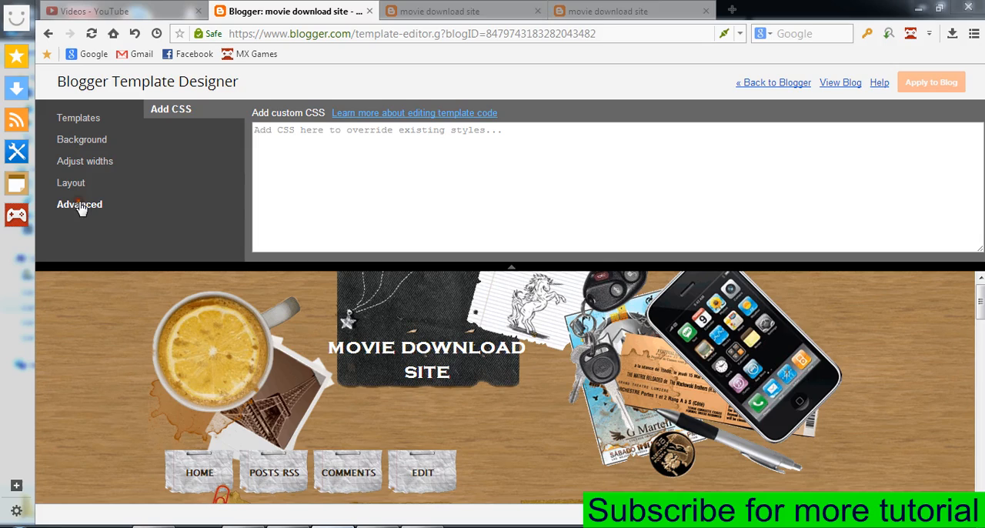
left_click(441, 195)
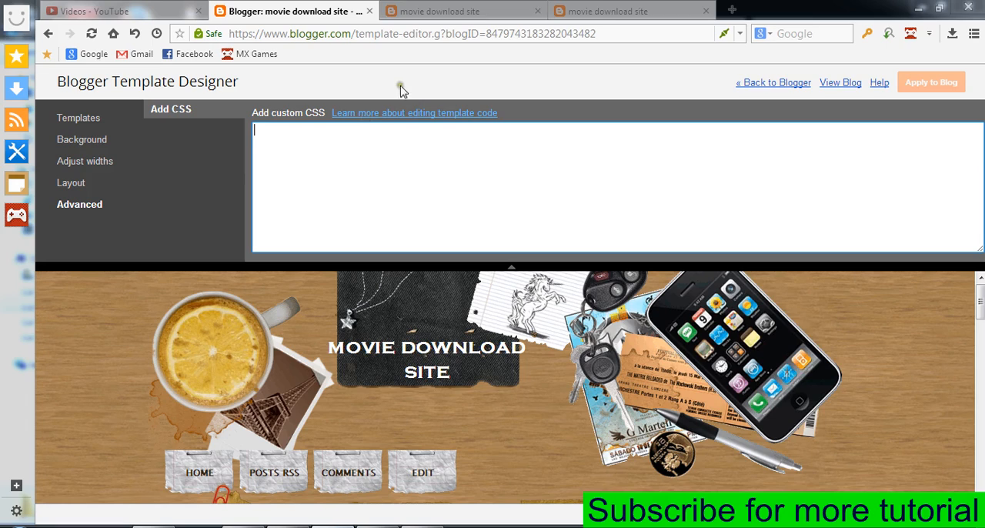
left_click(368, 186)
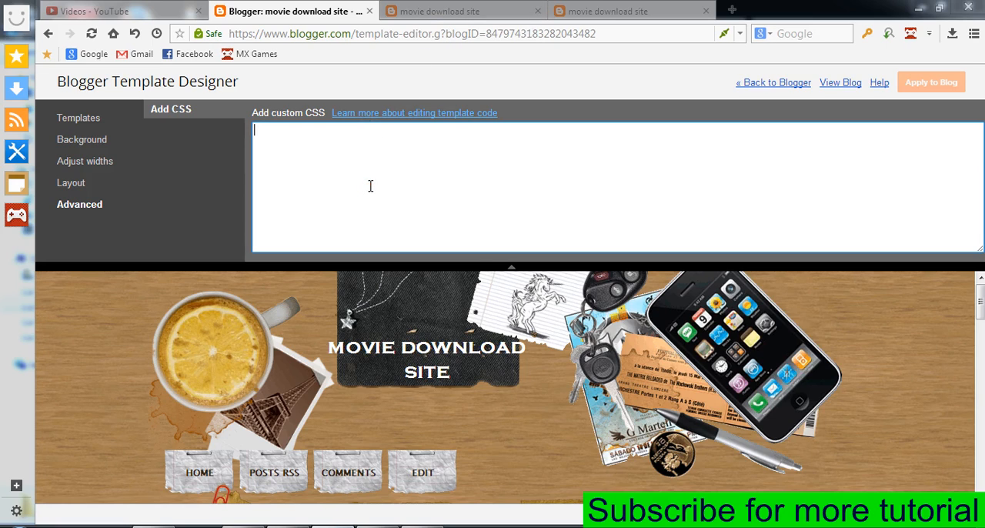